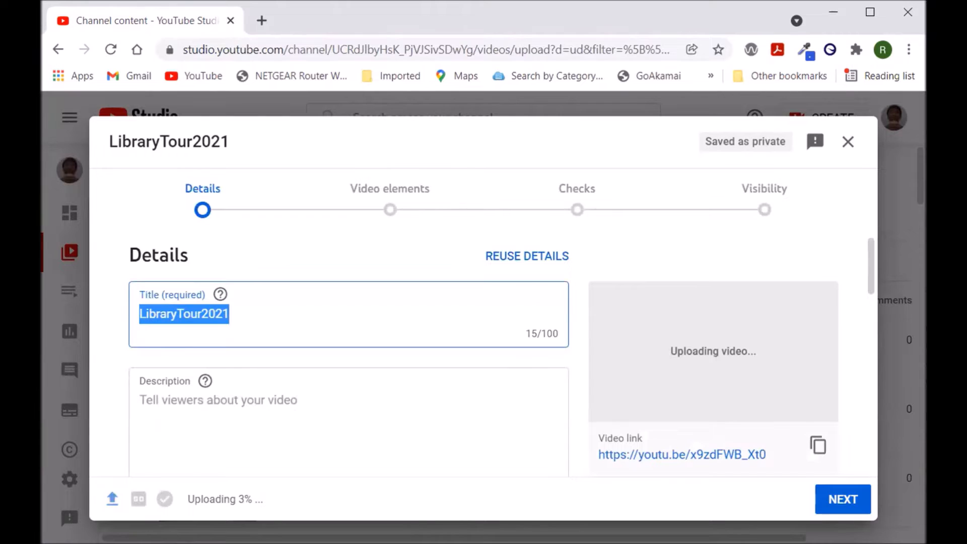
- Declare the LibraryTour2021 video as not made for kids and continue to the video elements stage
scroll(557, 401, down, 2)
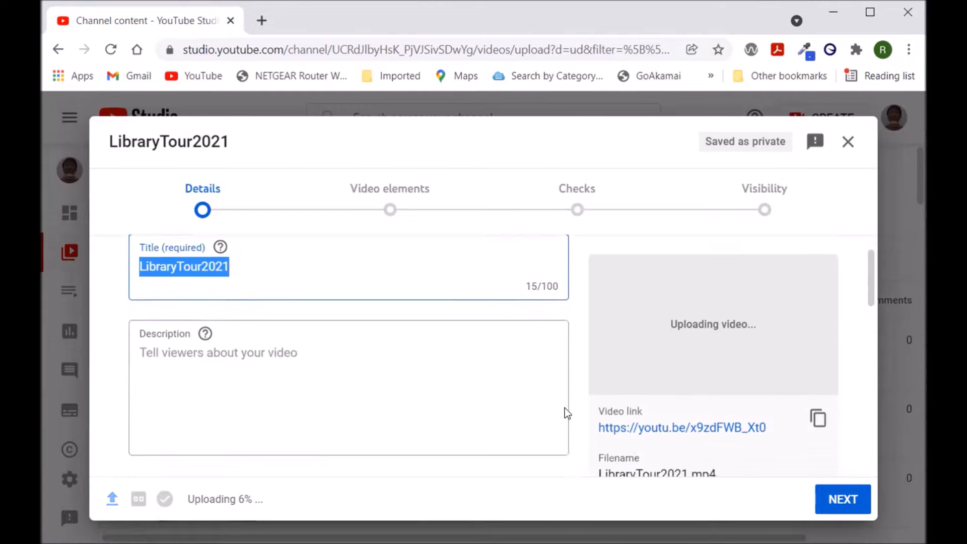
click(826, 501)
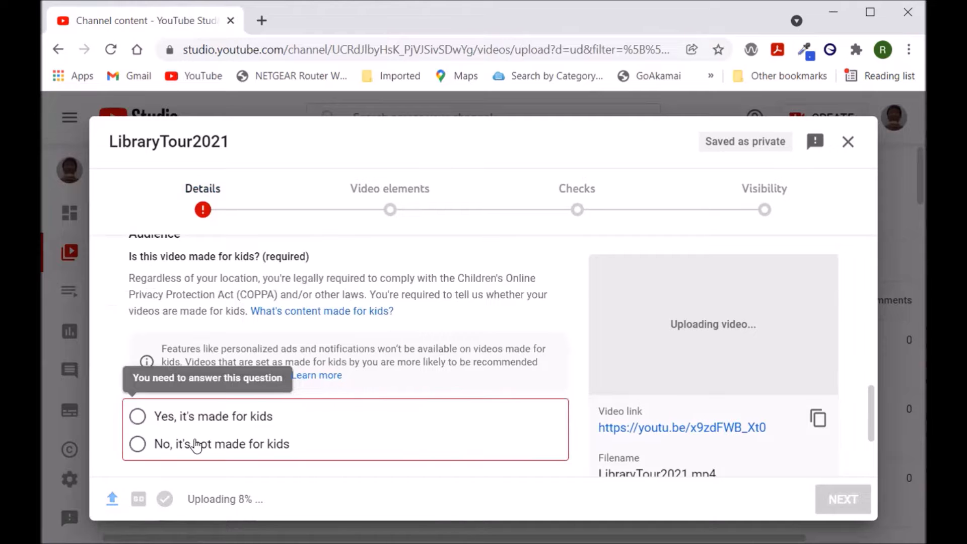
click(197, 444)
click(833, 501)
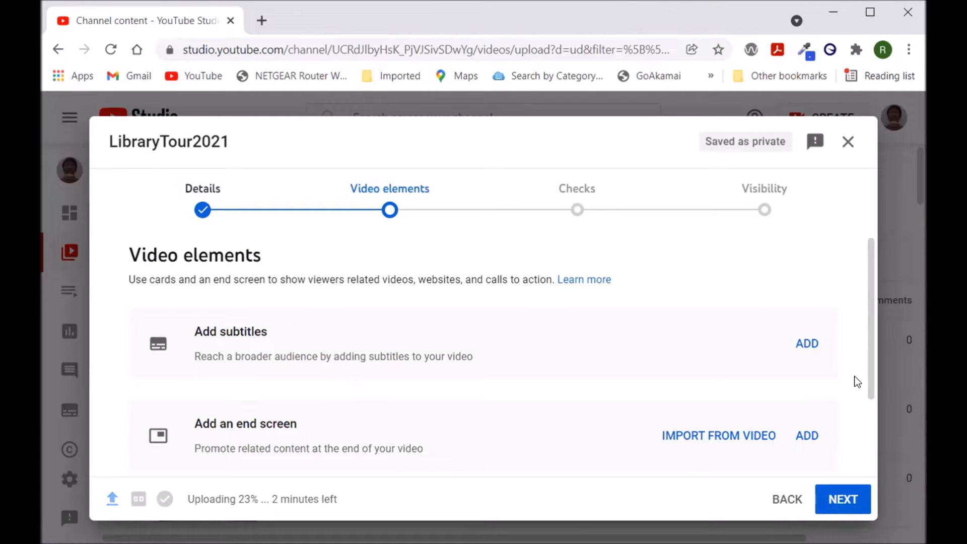
- Pass through the video elements and checks stages without additions, save the video with Private visibility, and dismiss the upload notice
click(838, 505)
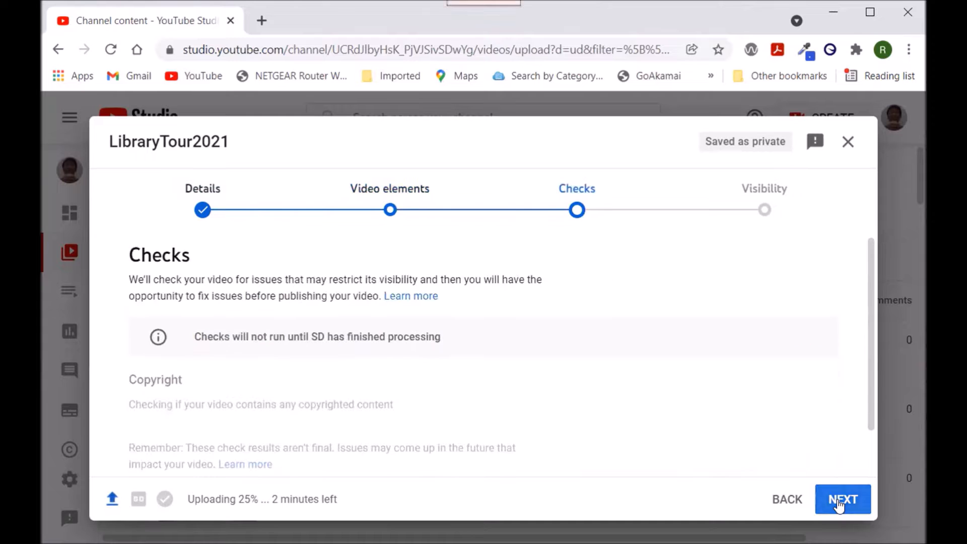
click(833, 500)
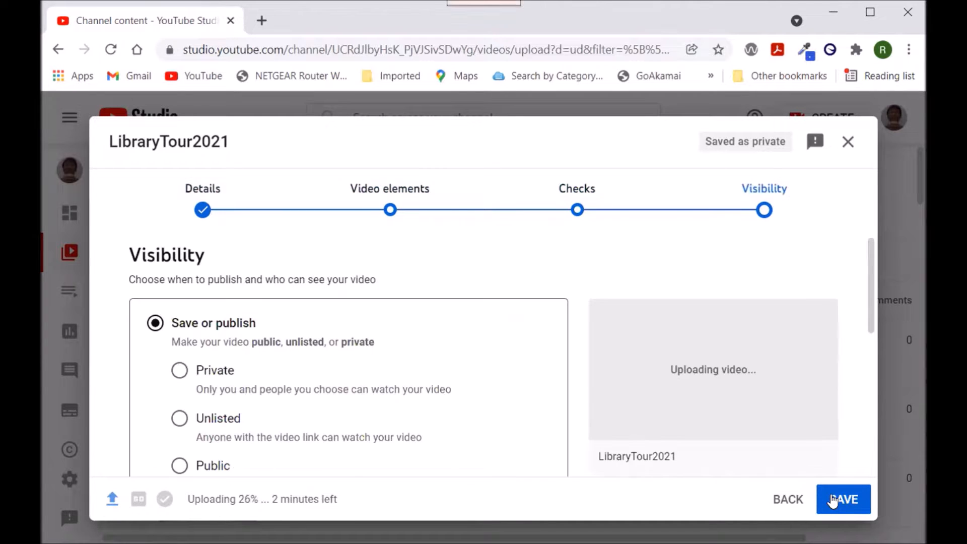
click(179, 370)
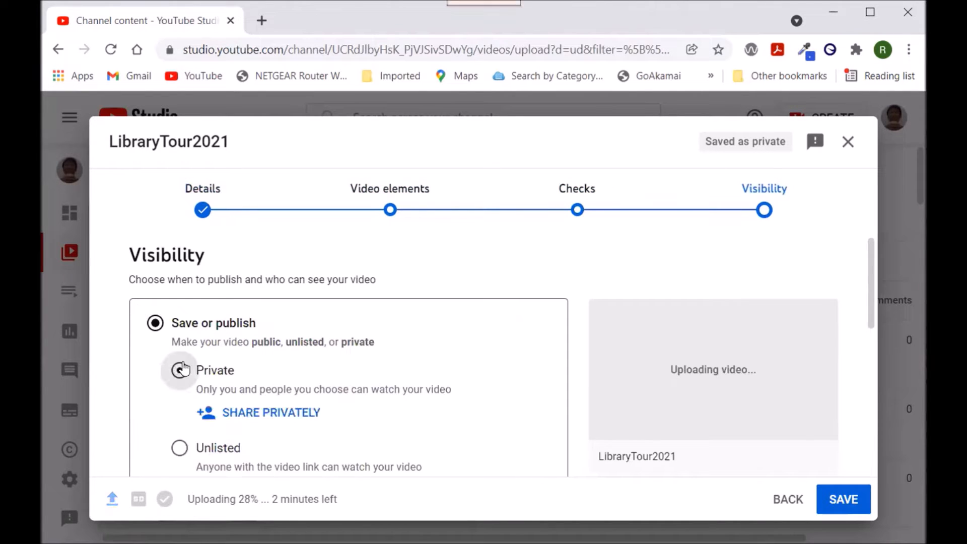
click(834, 497)
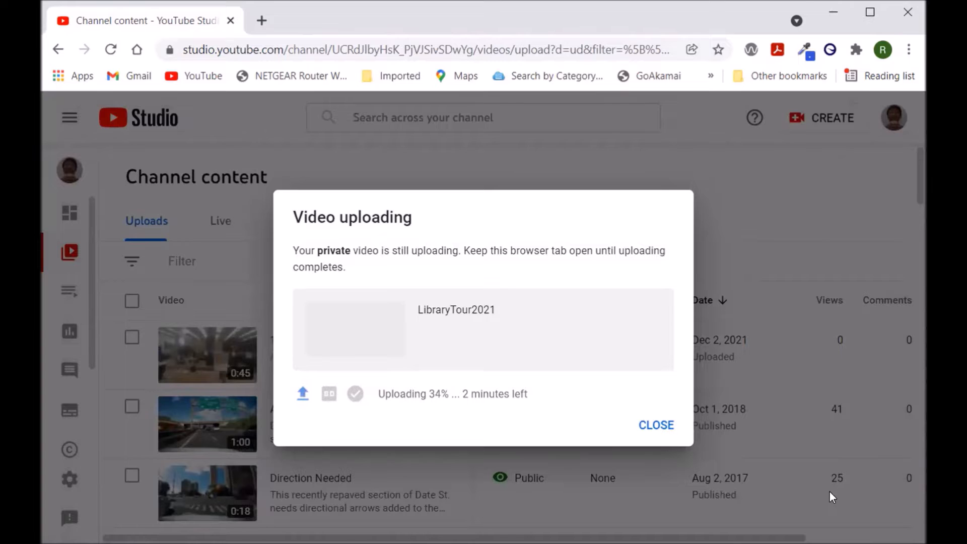
click(662, 428)
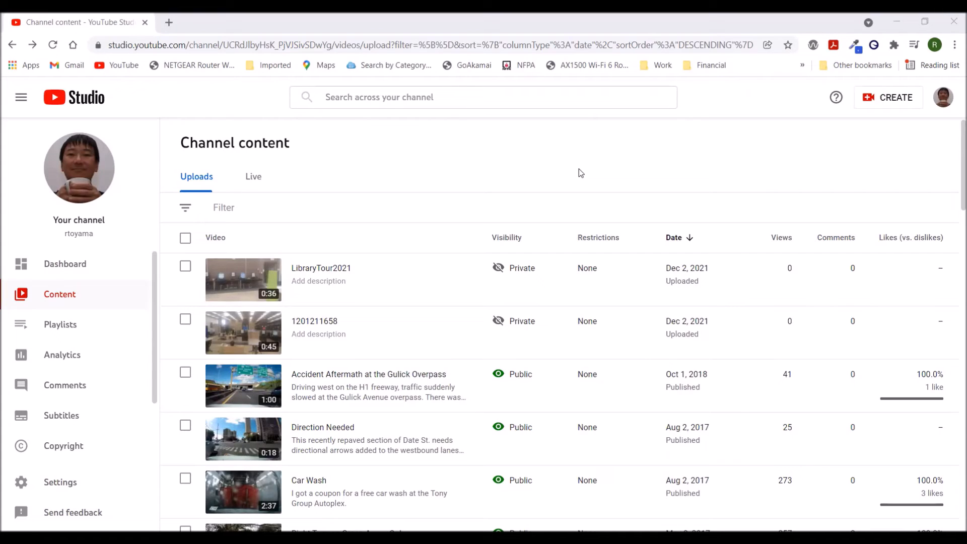
- Open the LibraryTour2021 video's subtitles and duplicate the automatic English track for editing
mouse_move(394, 265)
click(228, 275)
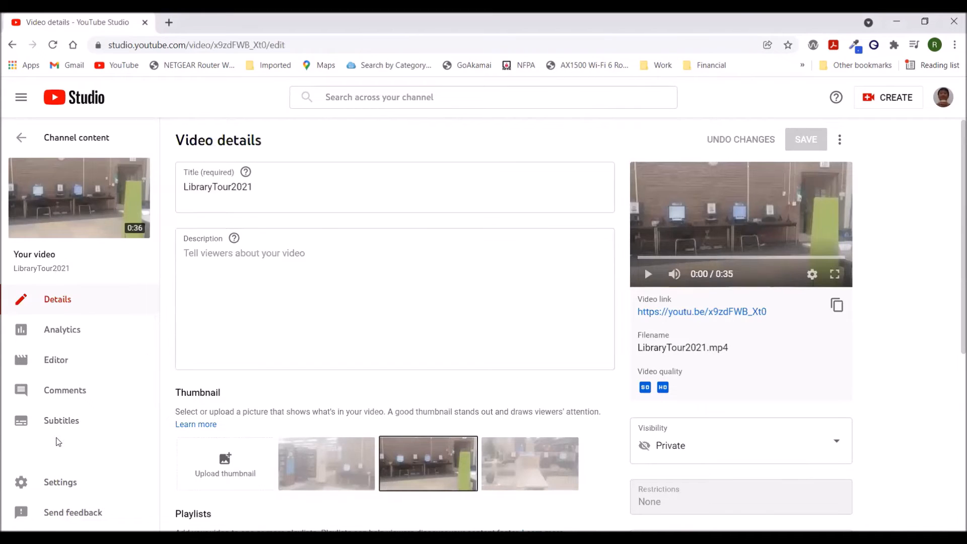
click(62, 425)
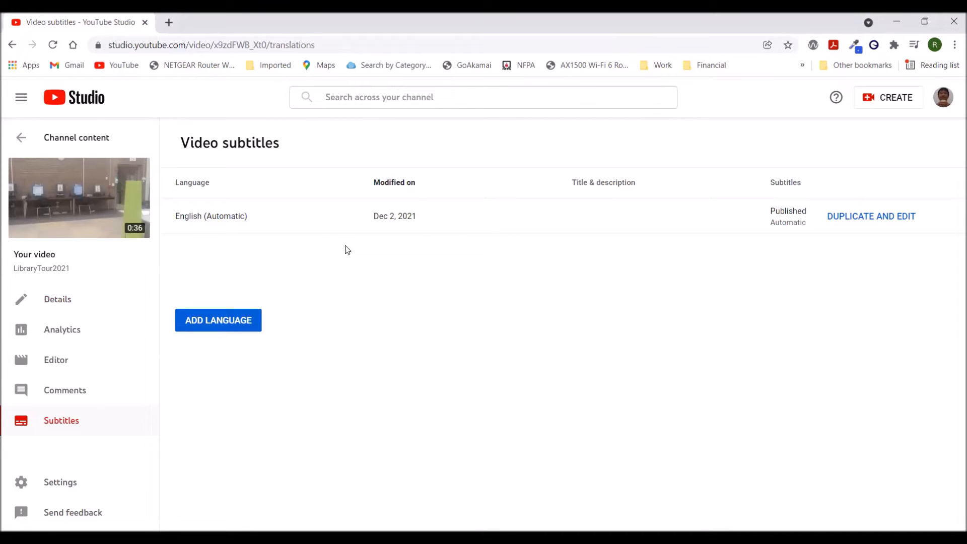
click(853, 221)
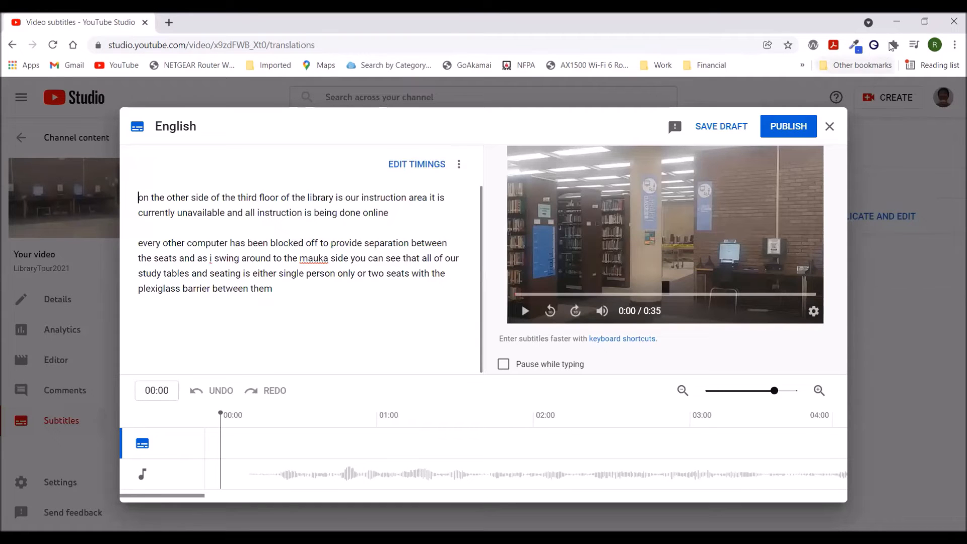
- Reduce the browser window from full size and play the captioned video preview, pausing at about 0:17
click(929, 22)
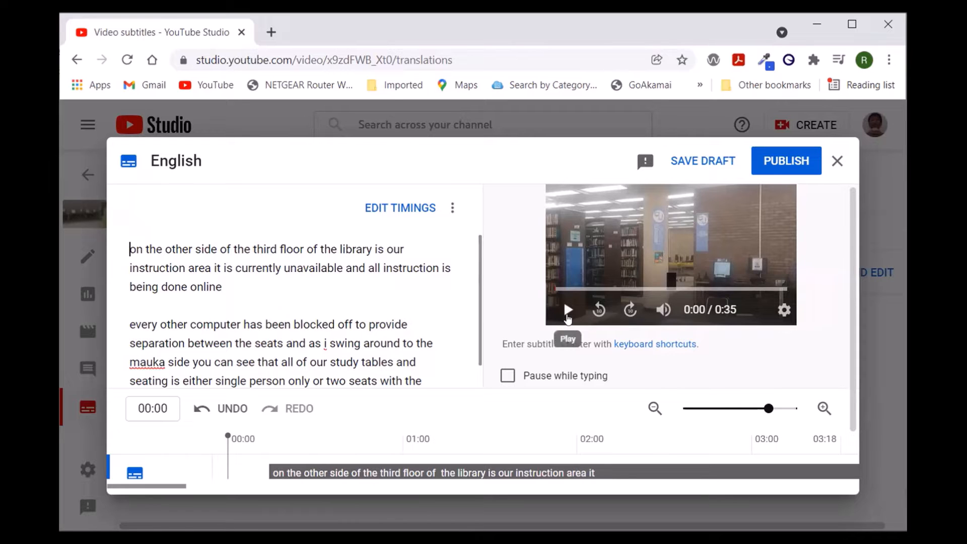
click(568, 311)
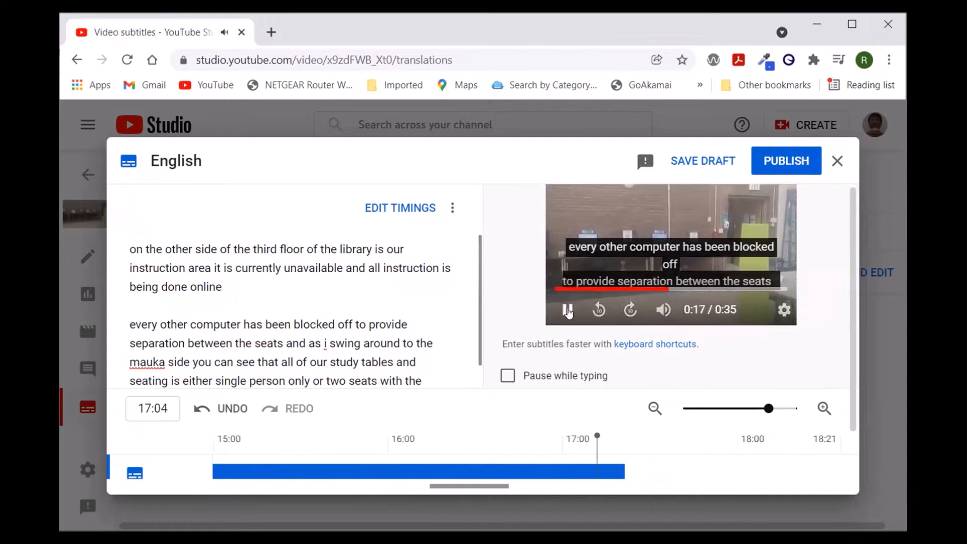
click(568, 311)
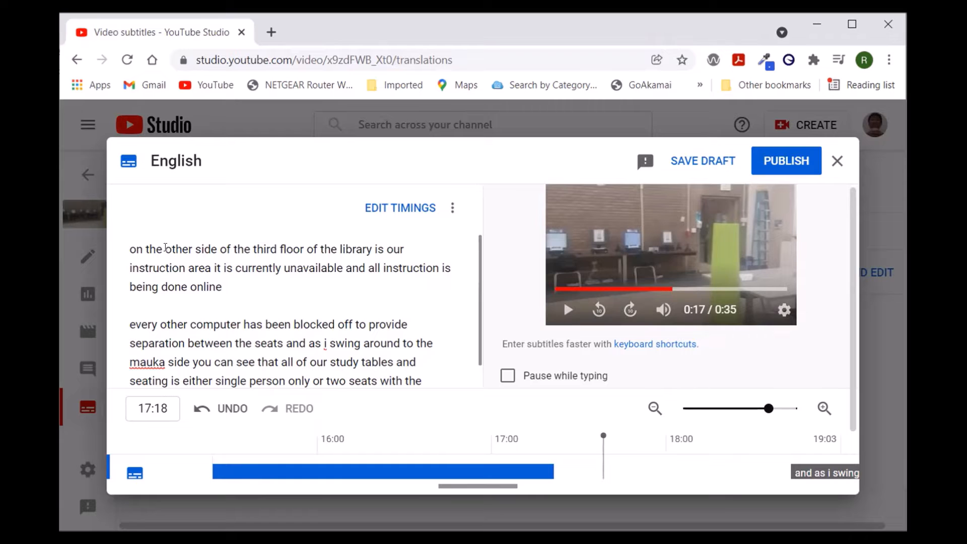
- Replace the word "other" with "Ewa" in the opening sentence of the subtitle text
click(166, 248)
key(Delete)
key(Delete)
key(Delete)
key(Delete)
key(Delete)
text(Ewa)
- Capitalize the first word of the subtitle text so that it reads "On"
key(Left)
key(Left)
key(Left)
key(Left)
key(Left)
key(Left)
key(Left)
key(Left)
key(Left)
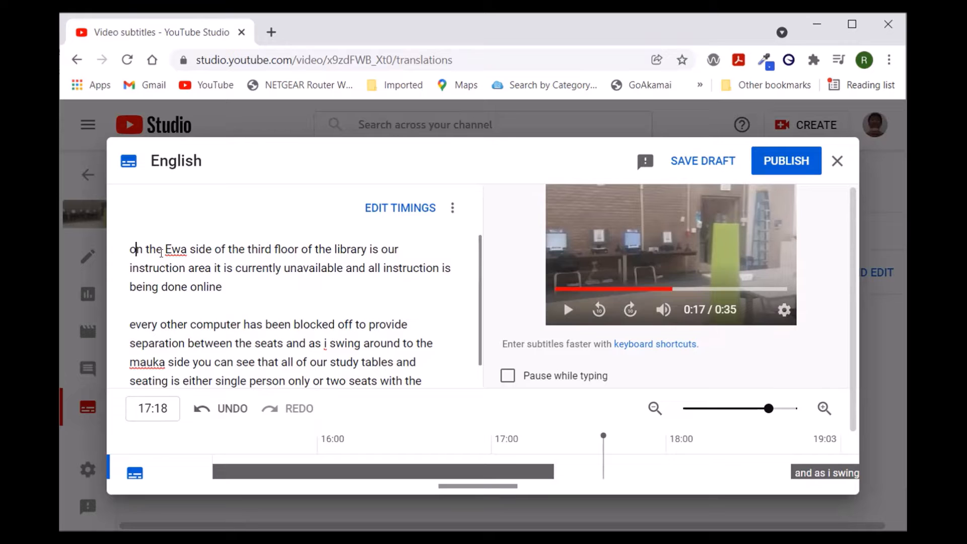
key(BackSpace)
text(O)
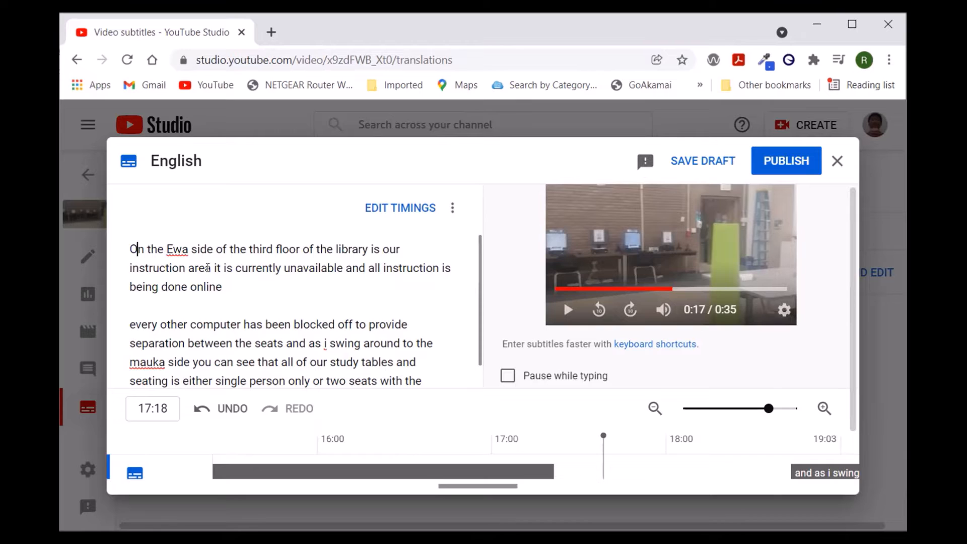
- Punctuate the first subtitle paragraph with periods after "instruction area" and "online", and capitalize "It" at the start of its second sentence
click(208, 268)
text(.)
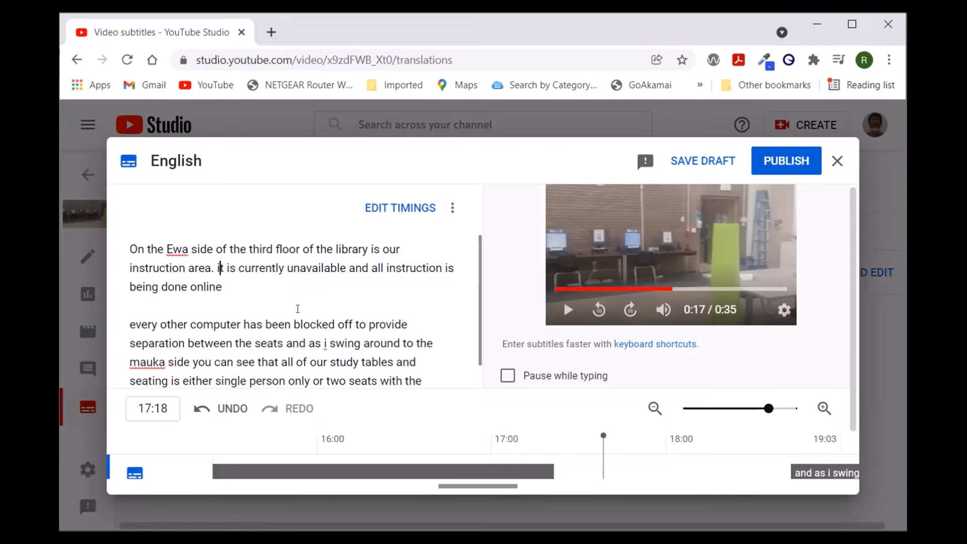
key(Delete)
text(I)
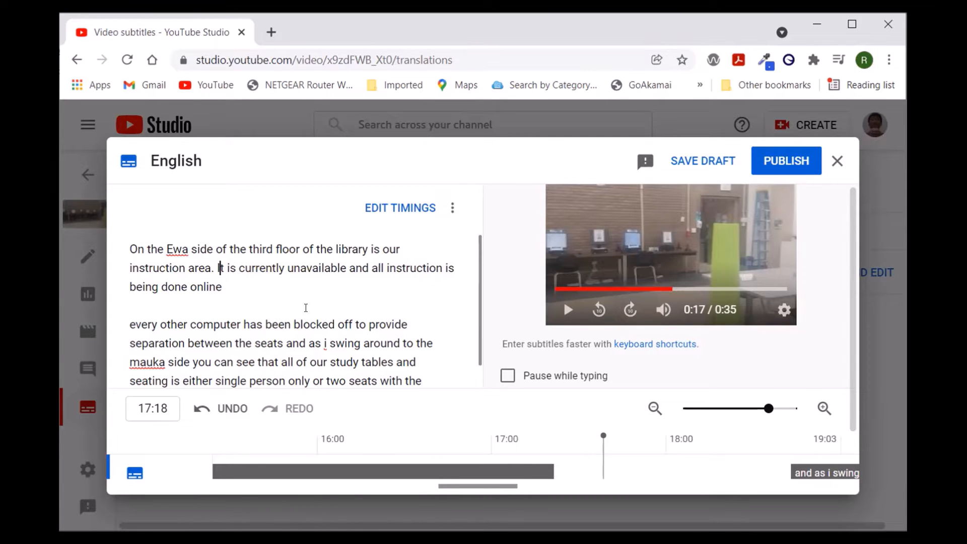
click(267, 286)
text(.)
scroll(357, 274, down, 1)
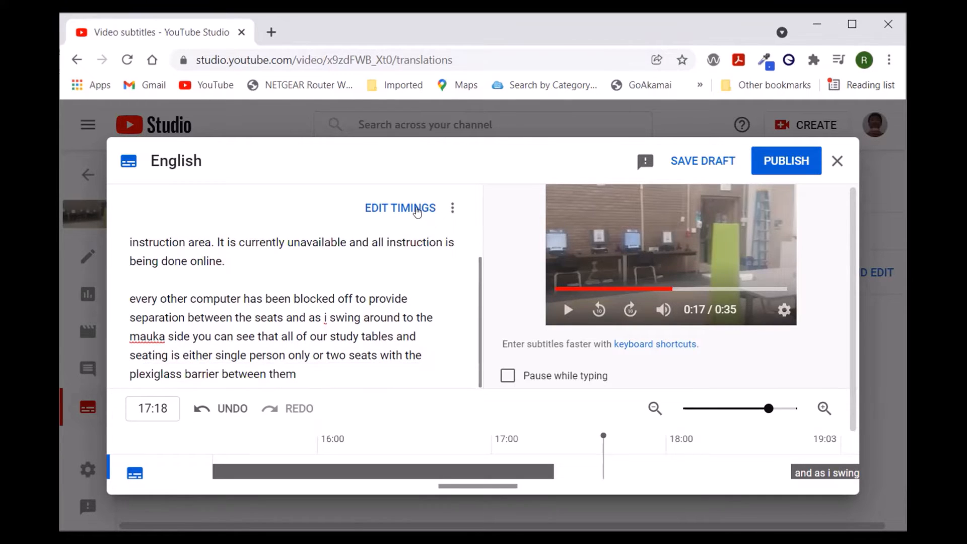
- Switch to editing caption timings and complete the first caption by adding "area." after "instruction"
click(417, 210)
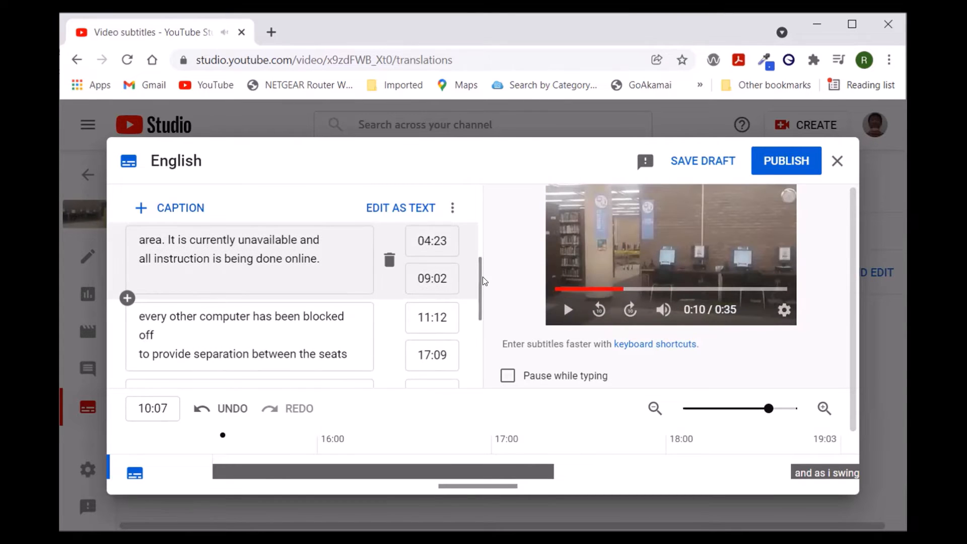
scroll(485, 241, up, 2)
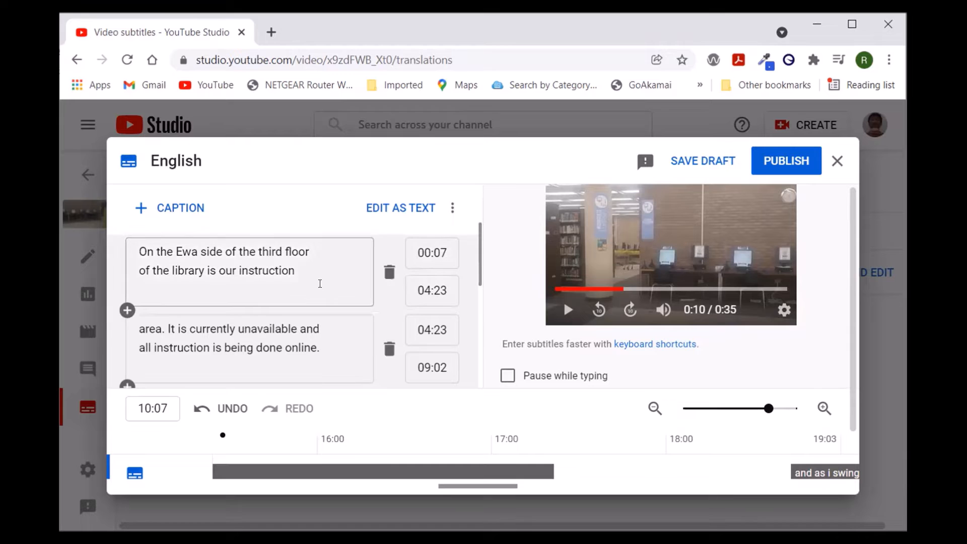
click(307, 264)
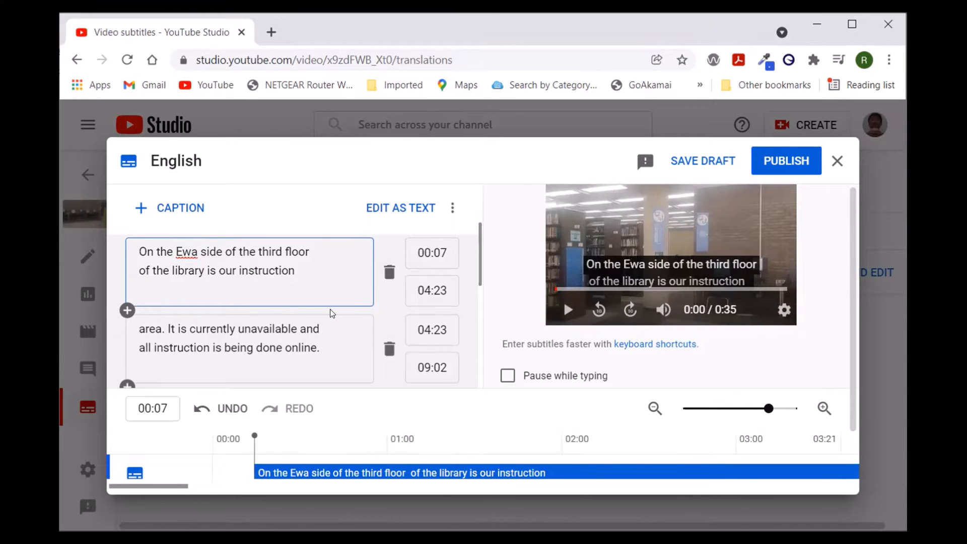
key(BackSpace)
text(ar)
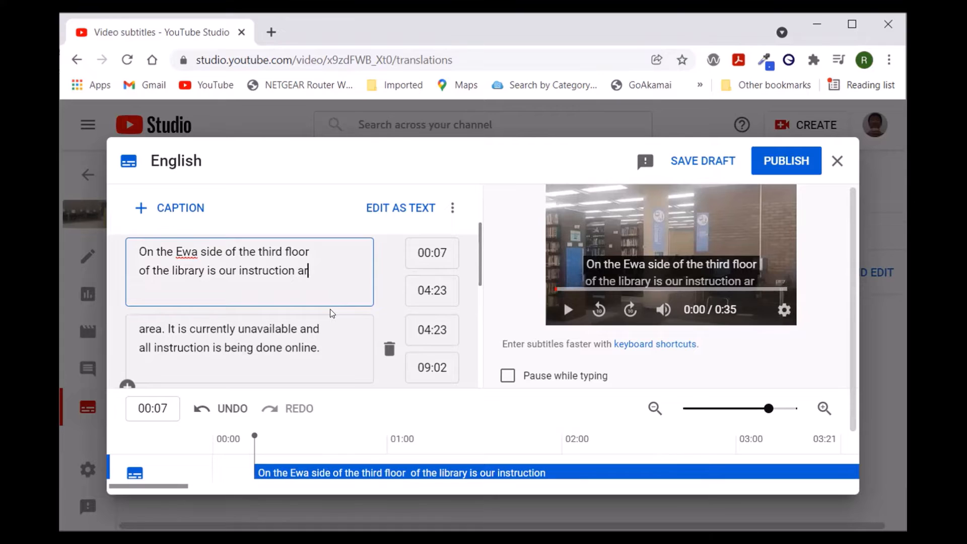
text(ea.)
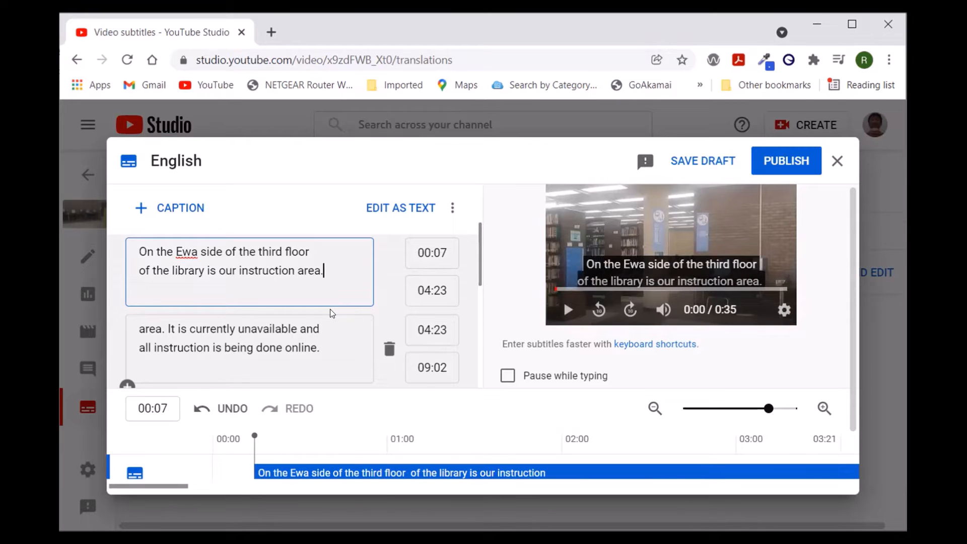
- Remove the leading "area." from the second caption so that it starts with "It is currently unavailable"
click(164, 329)
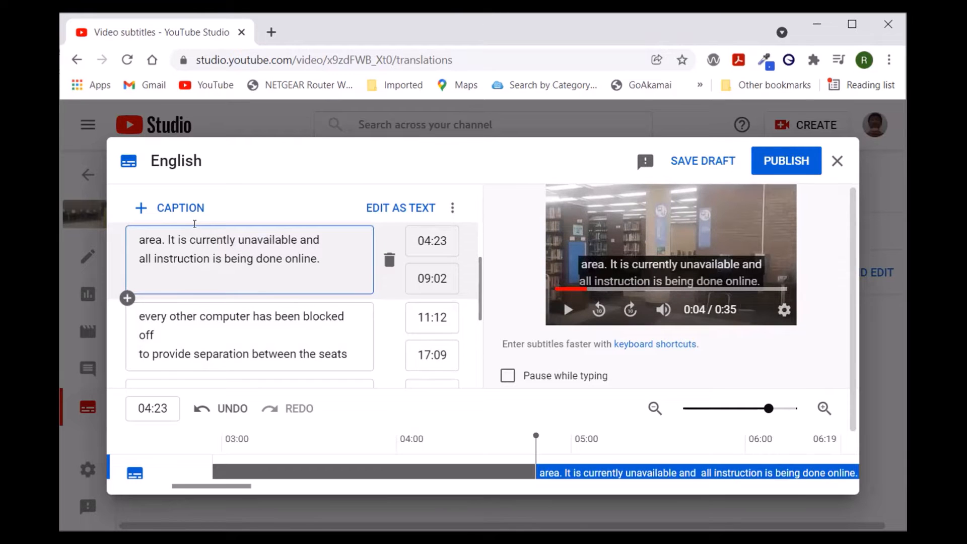
key(Up)
key(BackSpace)
key(BackSpace)
key(BackSpace)
key(BackSpace)
key(BackSpace)
key(BackSpace)
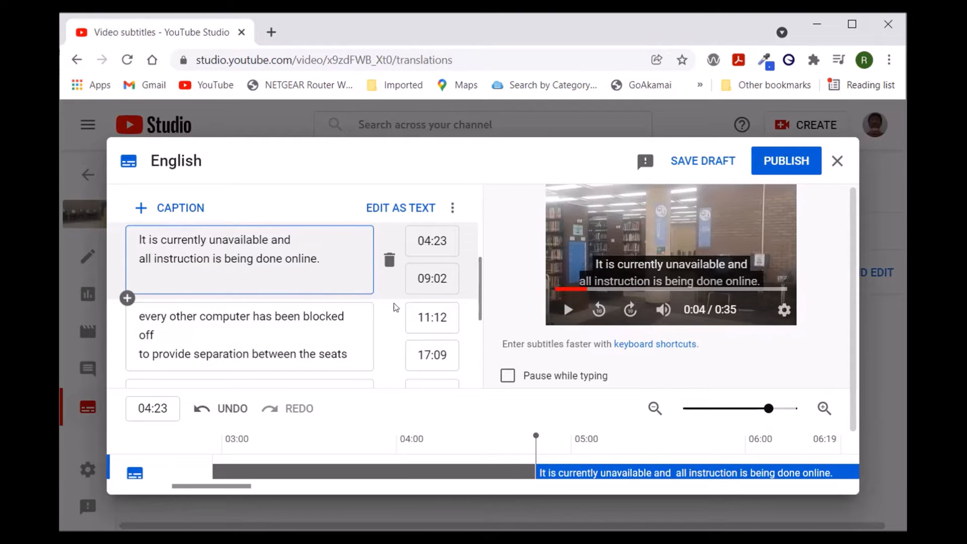
scroll(395, 283, up, 2)
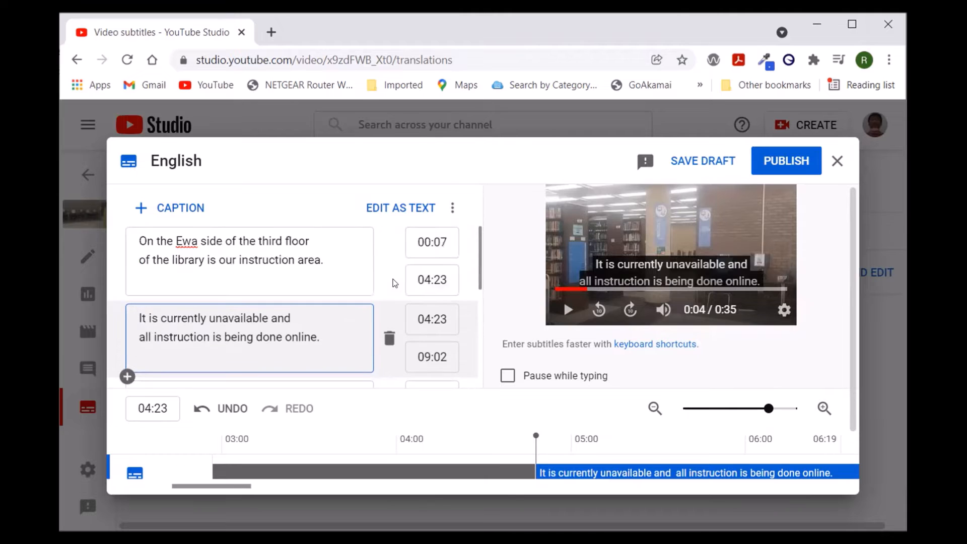
- Capitalize "Every" at the start of the third caption and end it with a period after "seats"
scroll(200, 308, down, 2)
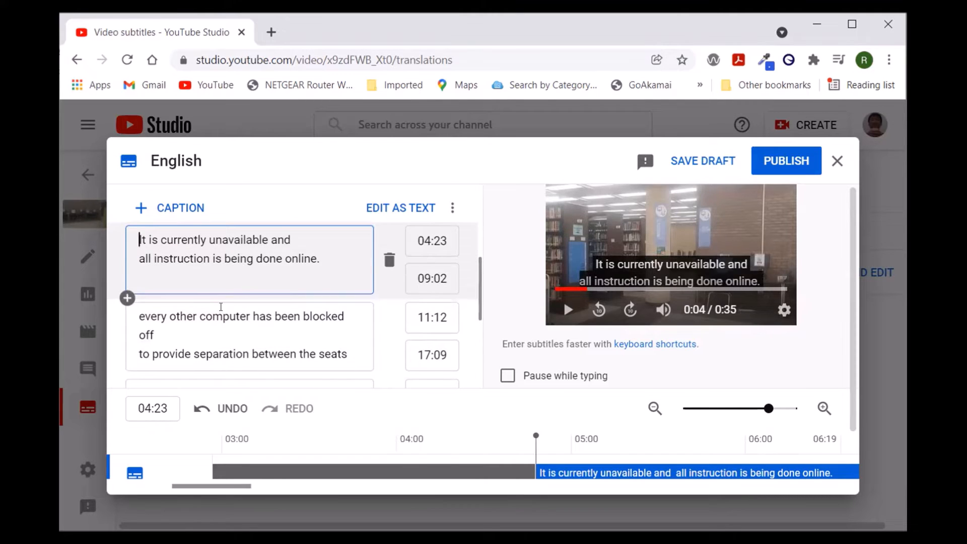
click(145, 318)
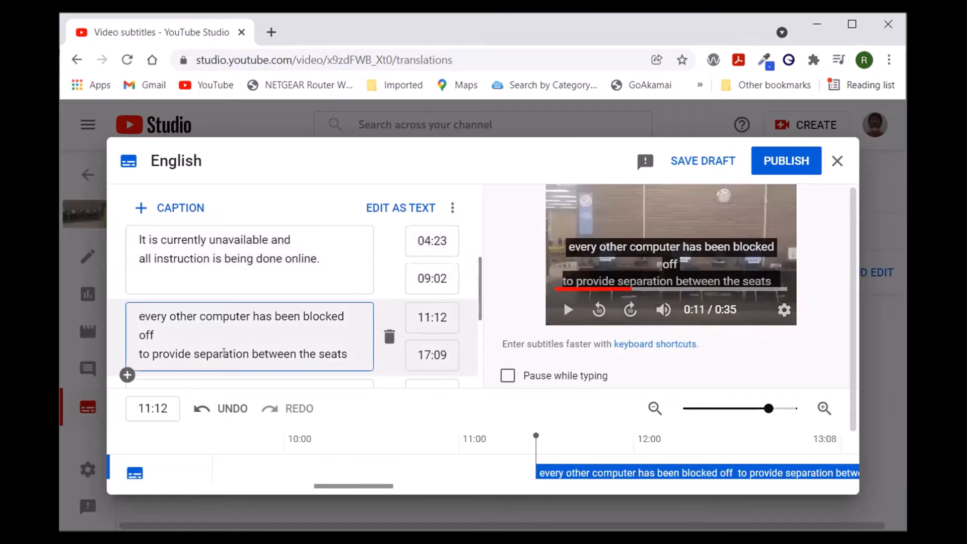
key(BackSpace)
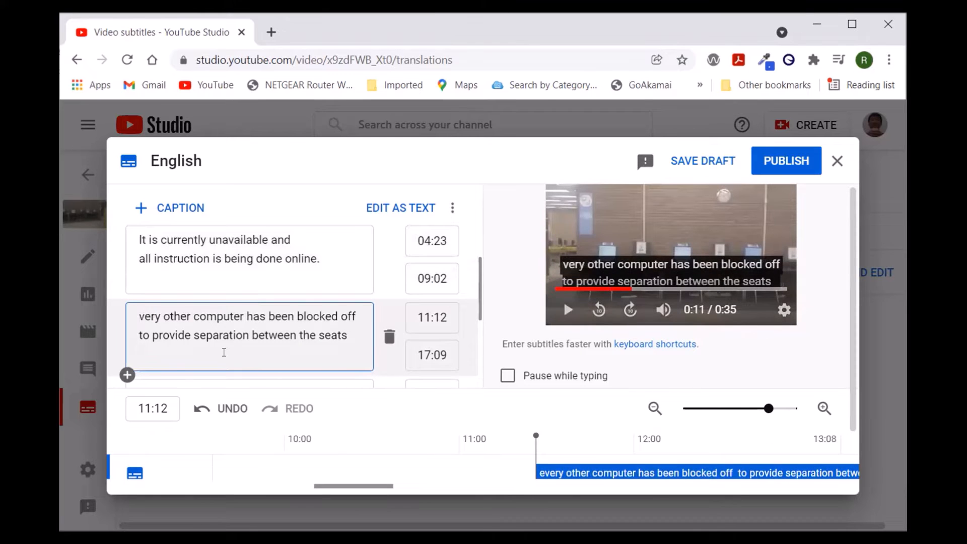
text(E)
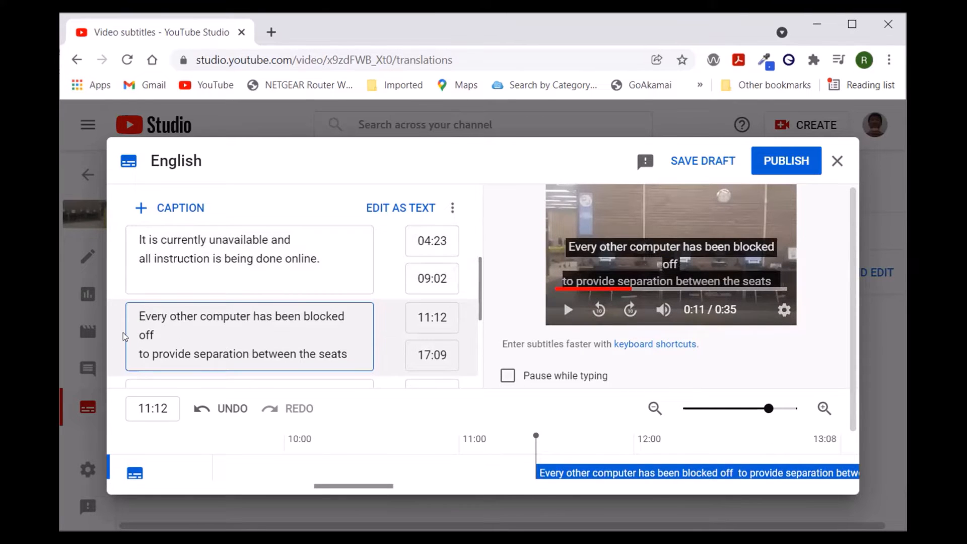
scroll(209, 338, down, 2)
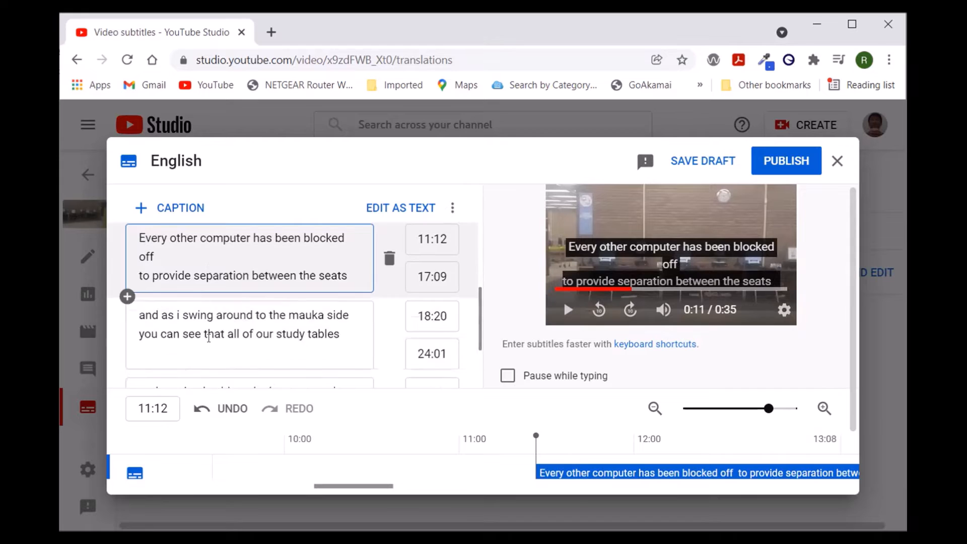
click(356, 272)
text(.)
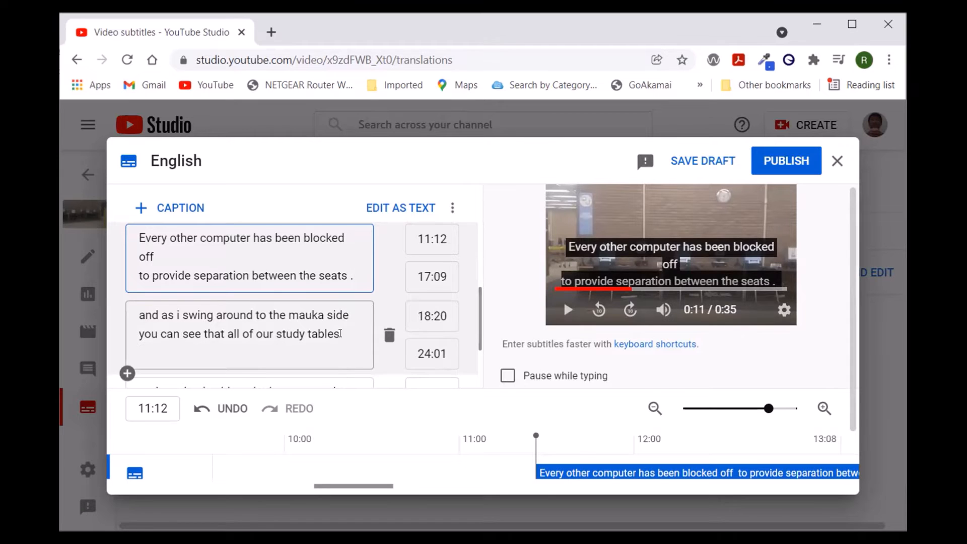
- Insert a new empty caption line between the "all instruction is being done online." caption and the "Every other computer" caption
scroll(340, 333, down, 2)
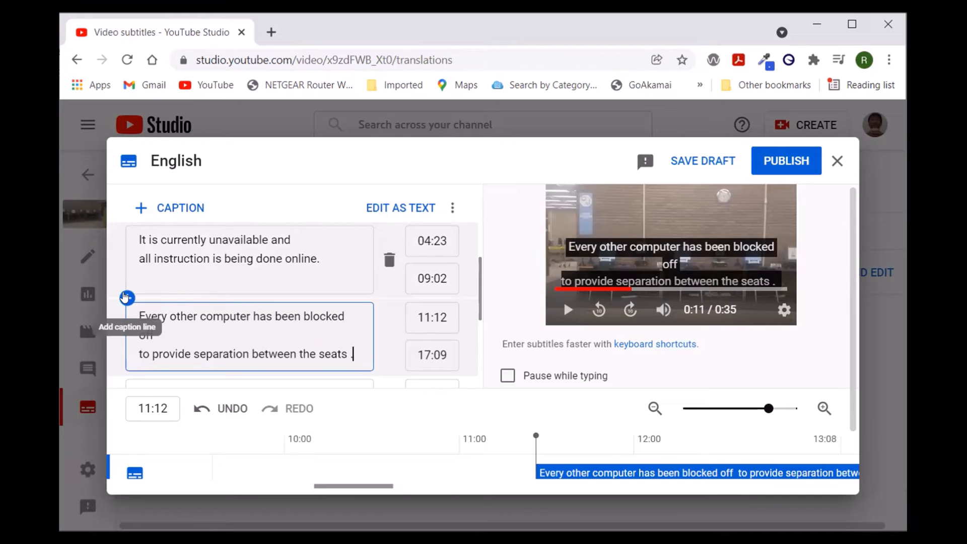
click(126, 298)
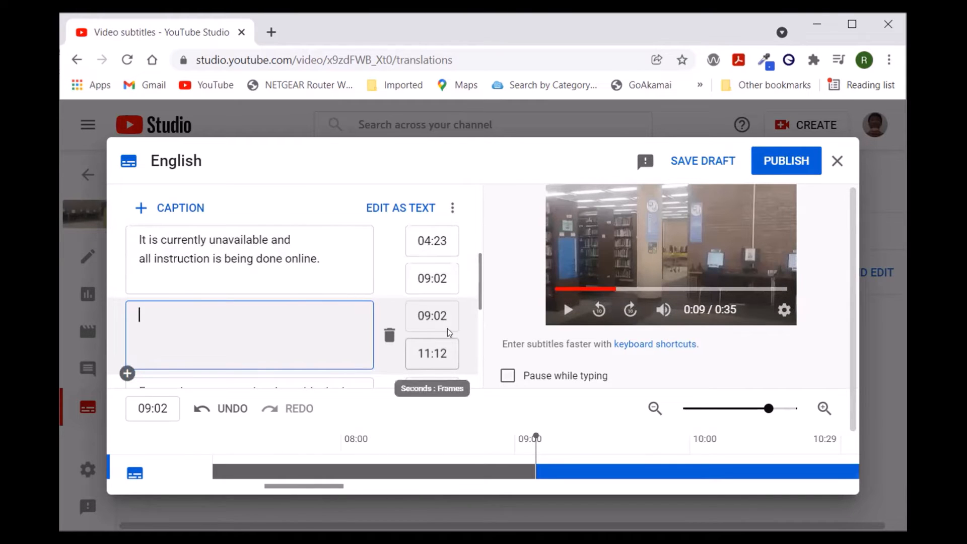
scroll(453, 335, down, 1)
scroll(464, 298, up, 1)
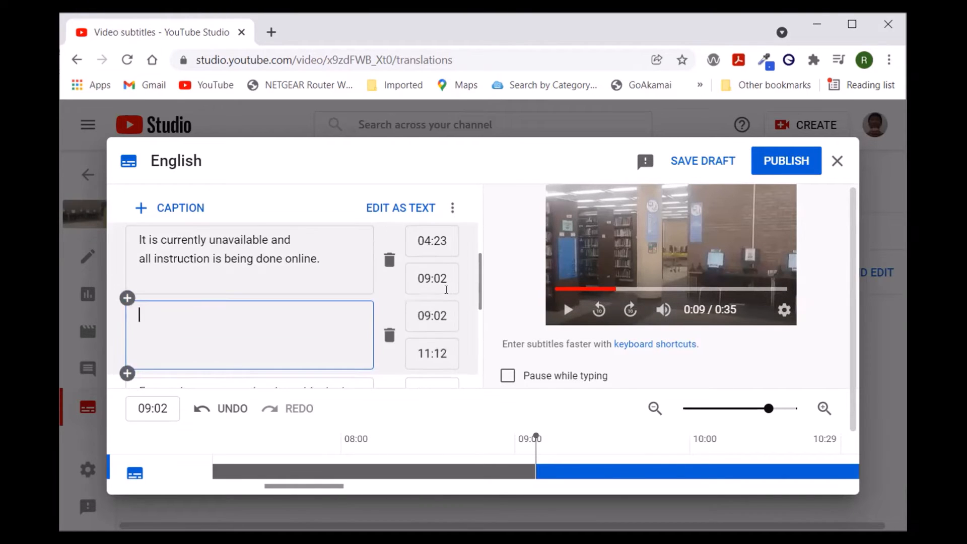
- Set the empty caption's start time to 09:10 and its end time to 11:00
click(455, 325)
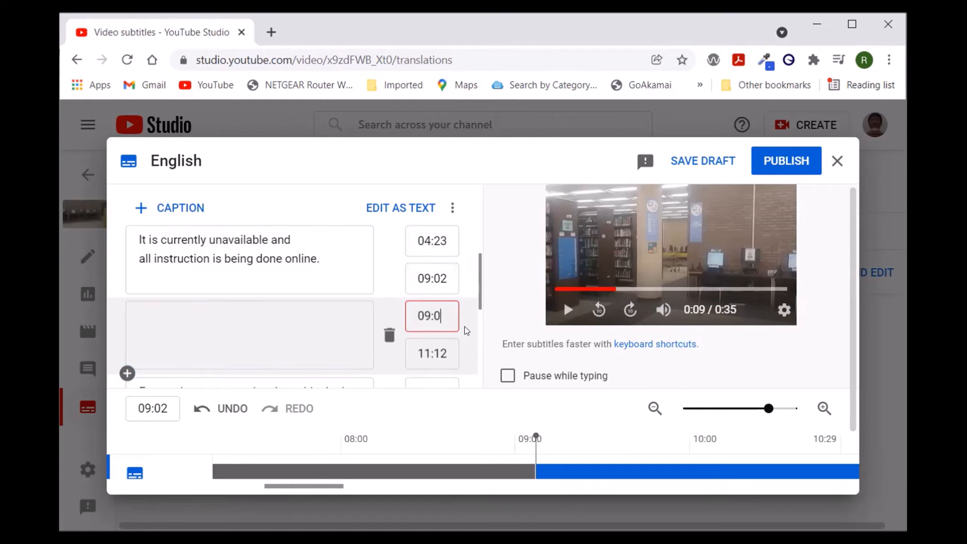
text(0)
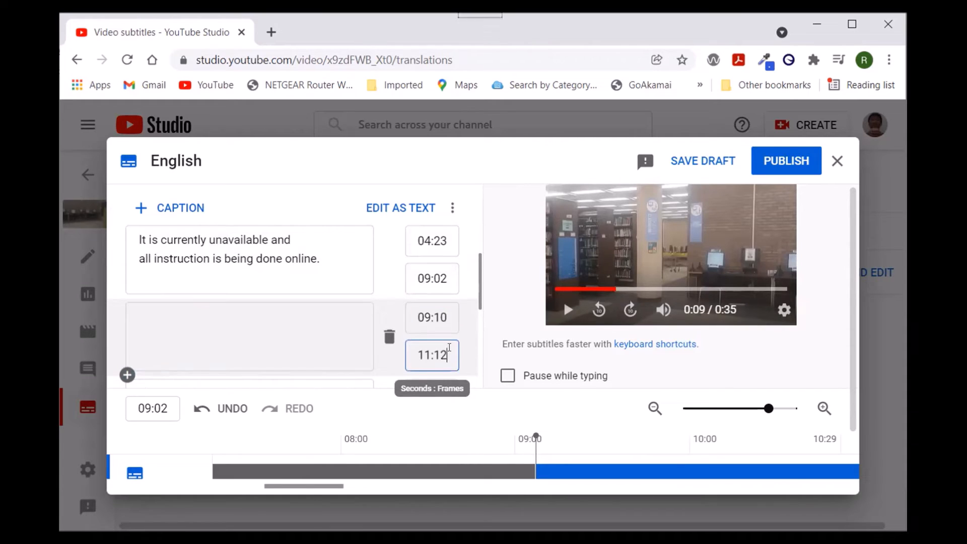
click(449, 347)
key(BackSpace)
key(BackSpace)
text(00)
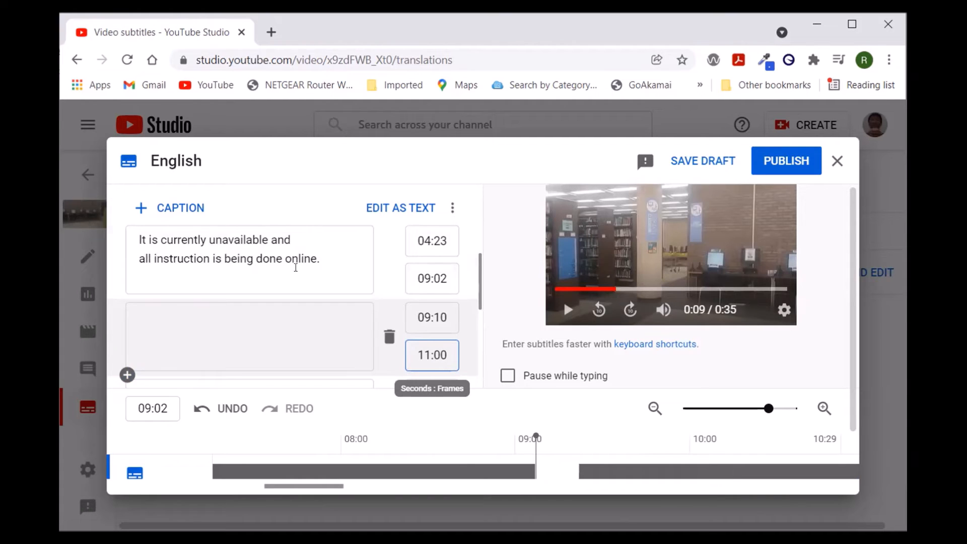
- Enter "[dog barks]" as the text of the new caption starting at 09:10
click(247, 317)
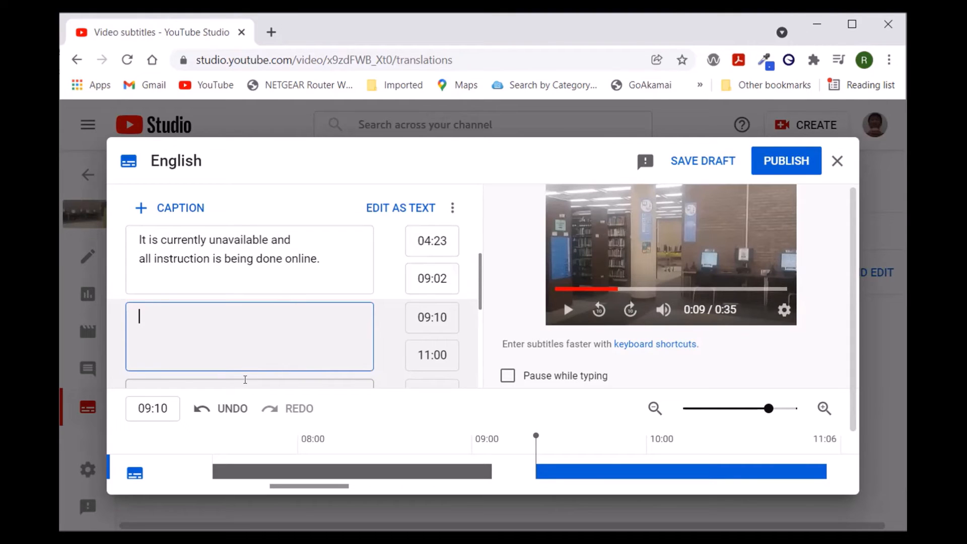
text([dog )
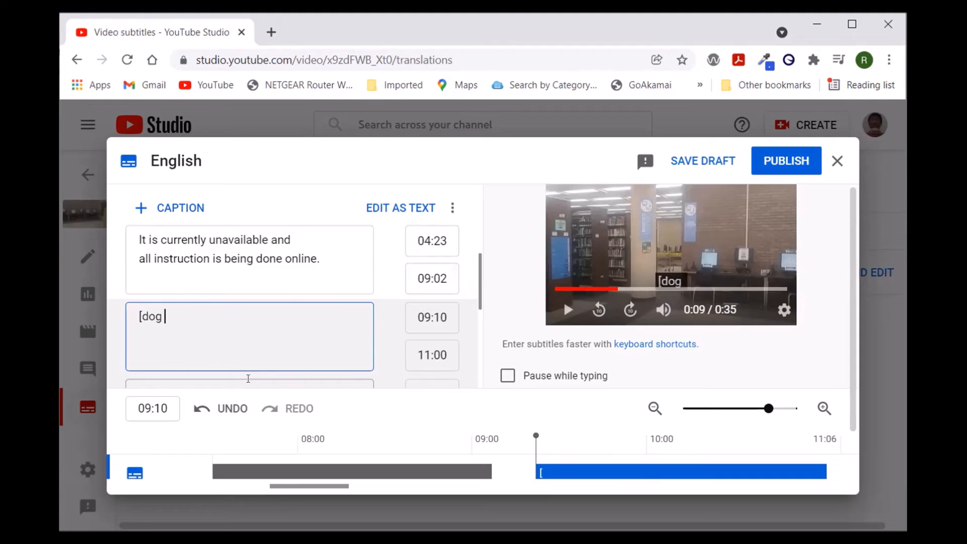
text(barks)
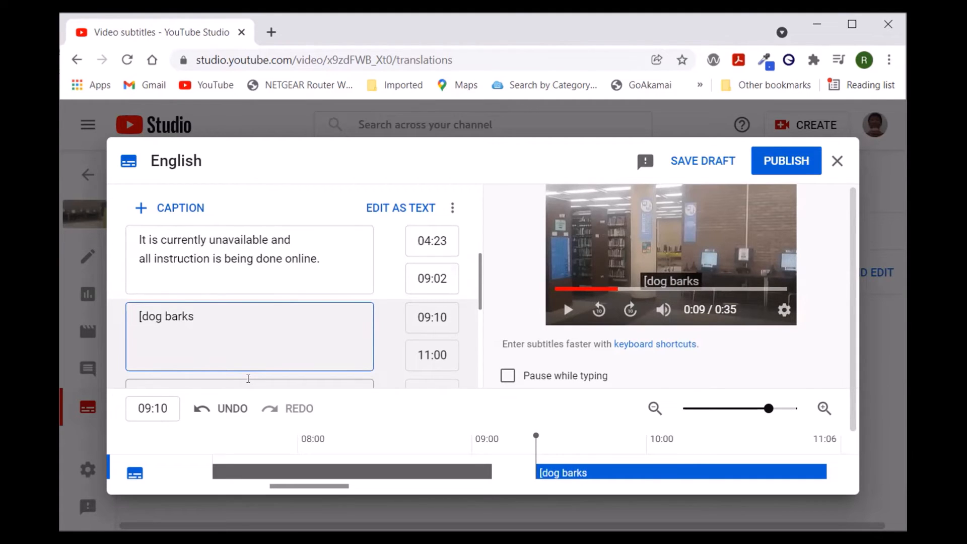
text(])
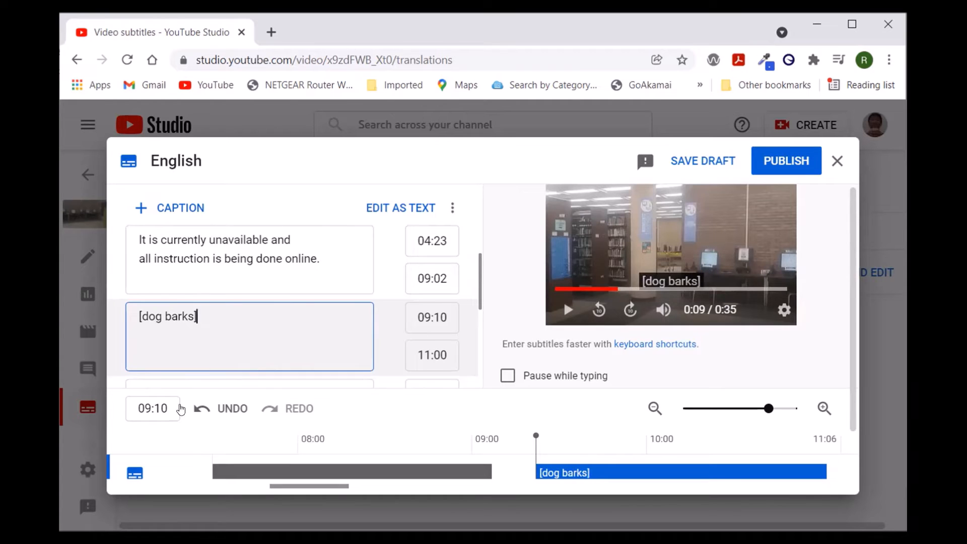
scroll(233, 324, down, 2)
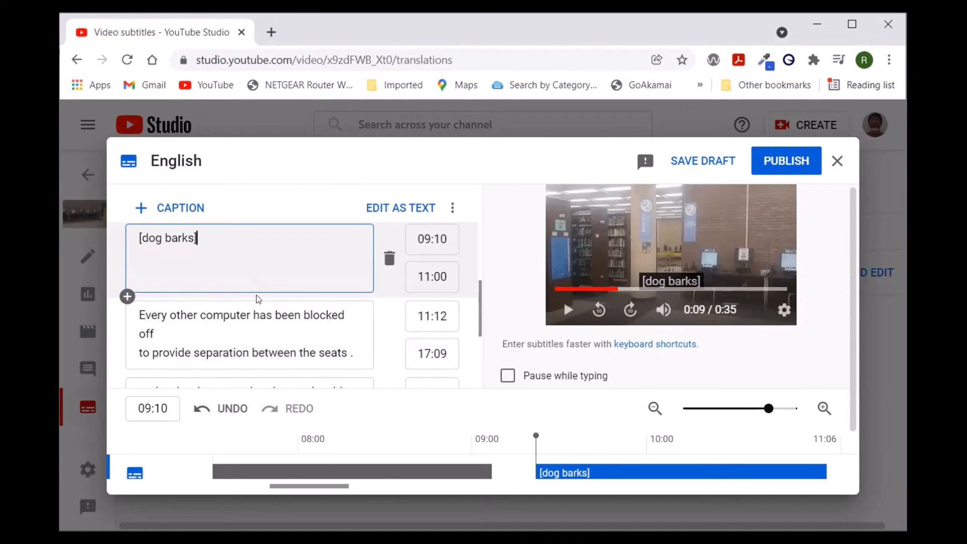
- In the other video's English subtitles, prefix the "Never gonna give you up" caption with ">>" and the speaker's first name followed by a colon
scroll(257, 296, down, 1)
scroll(257, 296, down, 1)
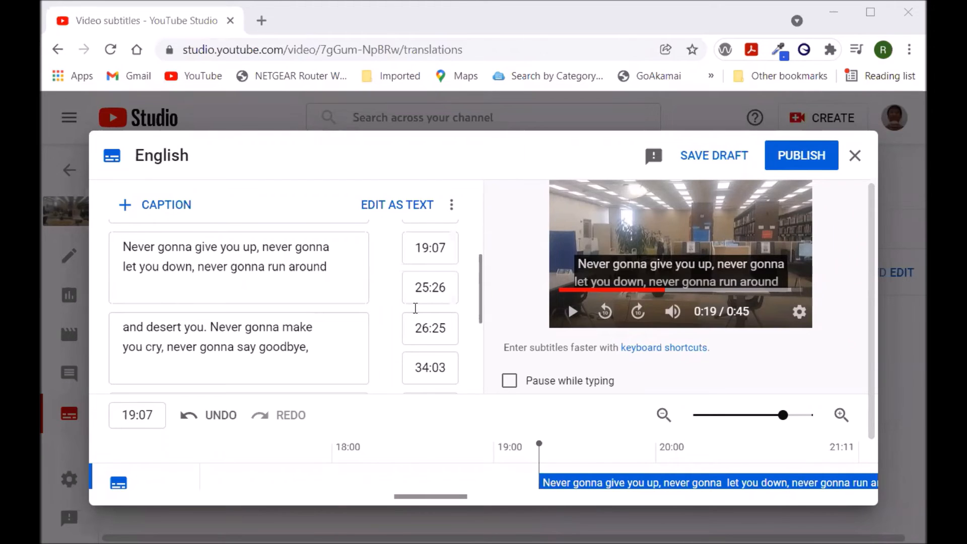
click(127, 248)
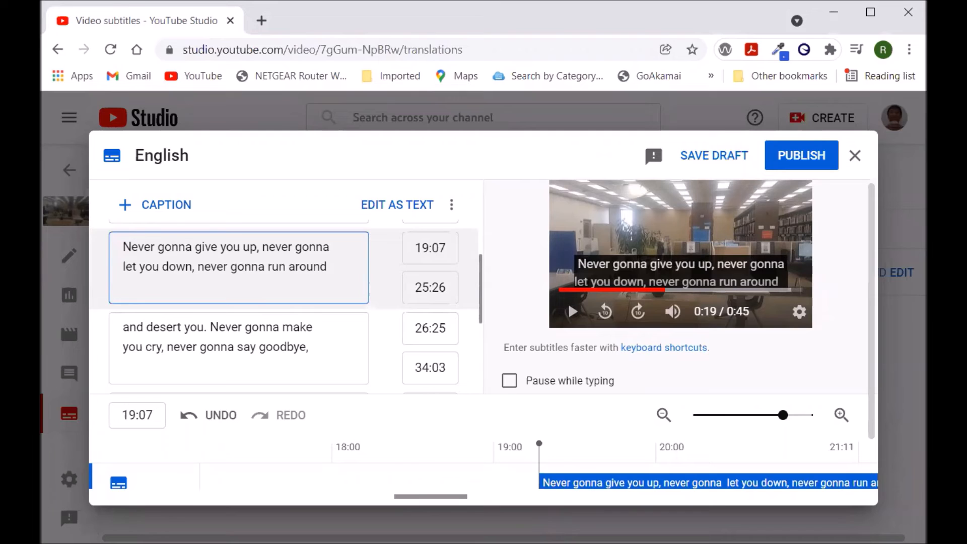
text(Rick:)
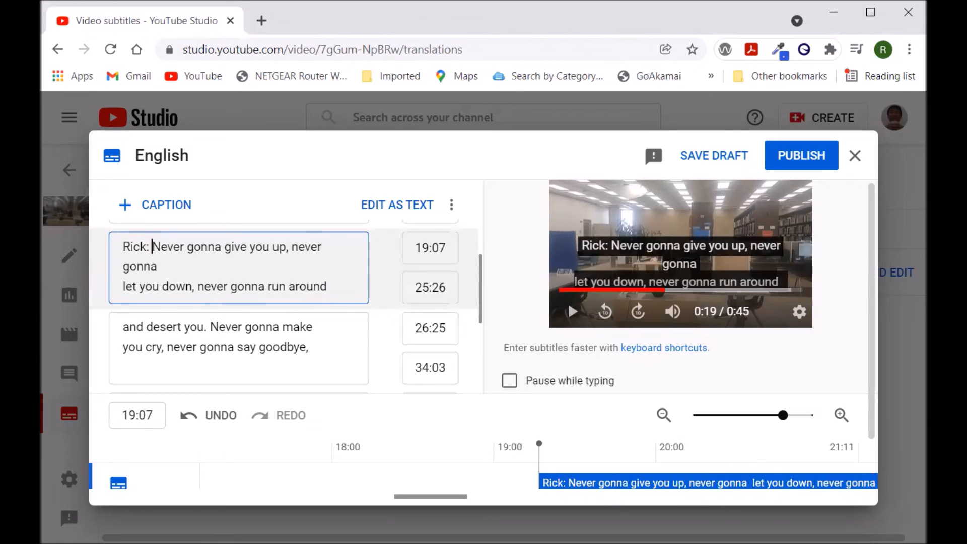
key(Left)
key(Left)
key(Left)
key(Left)
text(>>)
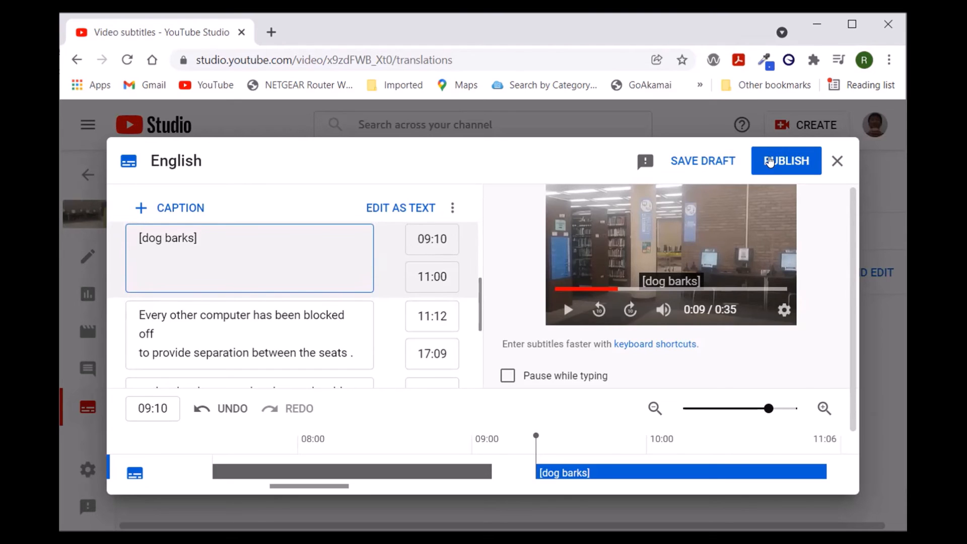
- Publish the edited English subtitles of the library tour video and unpublish its English (Automatic) subtitles
click(769, 161)
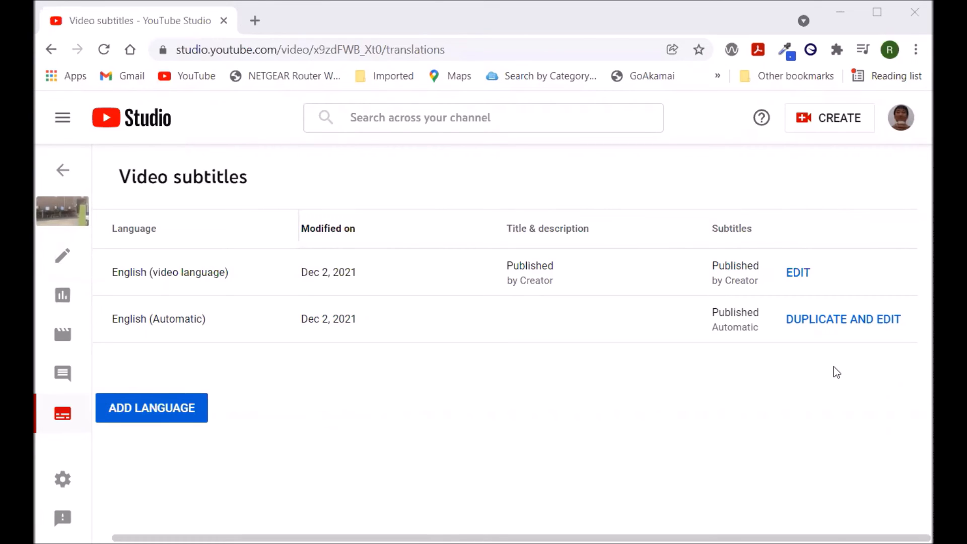
mouse_move(921, 320)
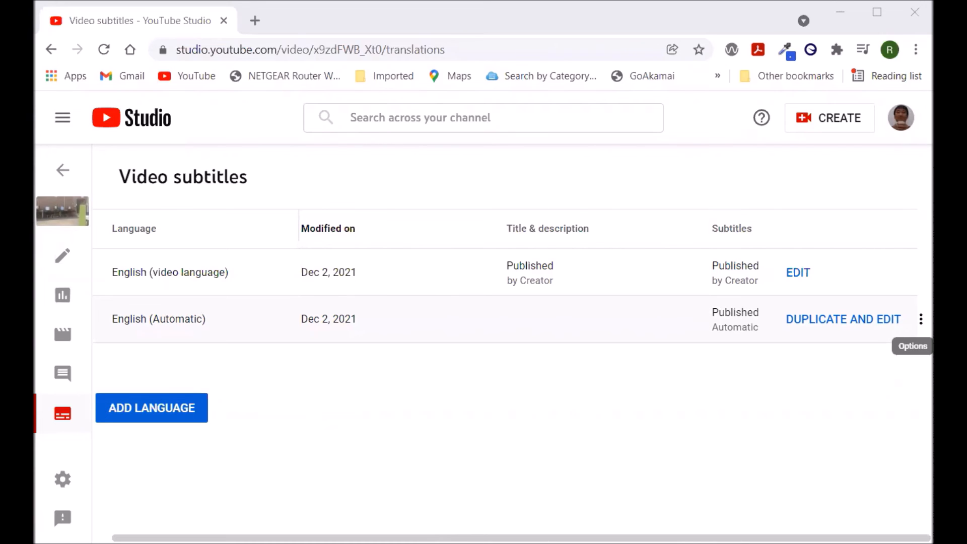
click(922, 319)
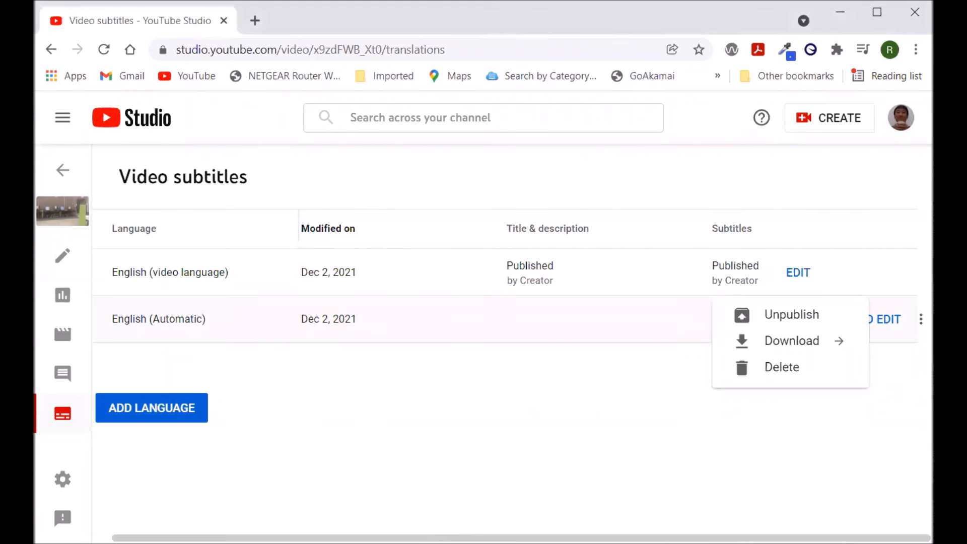
click(803, 319)
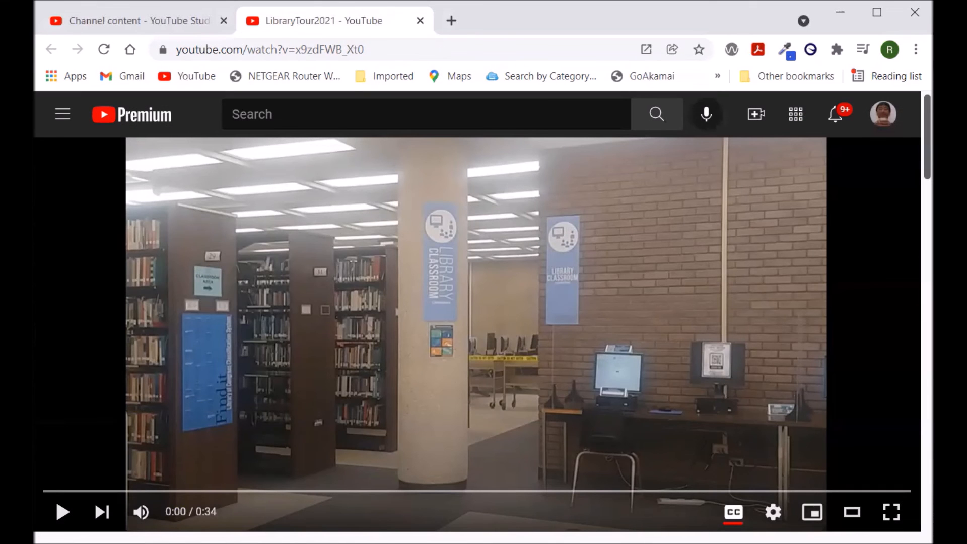
- Play the LibraryTour2021 video on its YouTube watch page to check the published captions
click(61, 513)
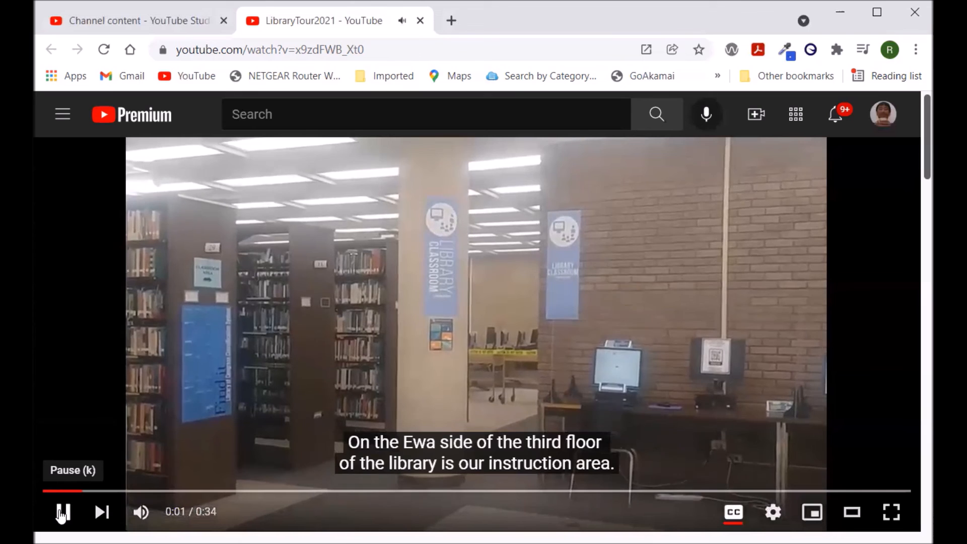